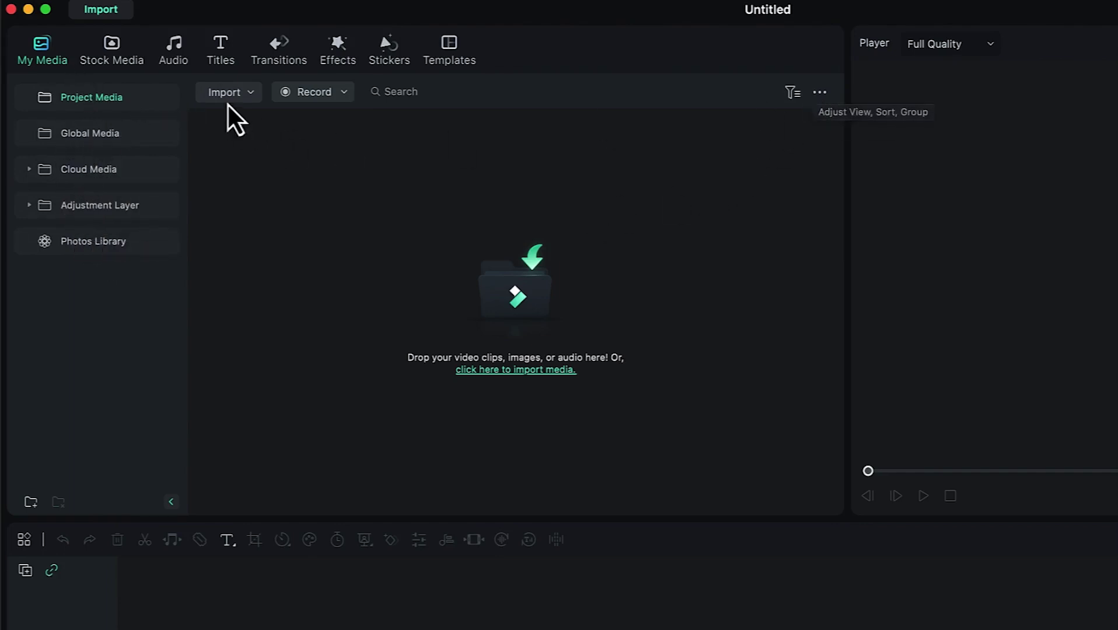
Look over the import options without importing, then activate the project media search field.
click(251, 93)
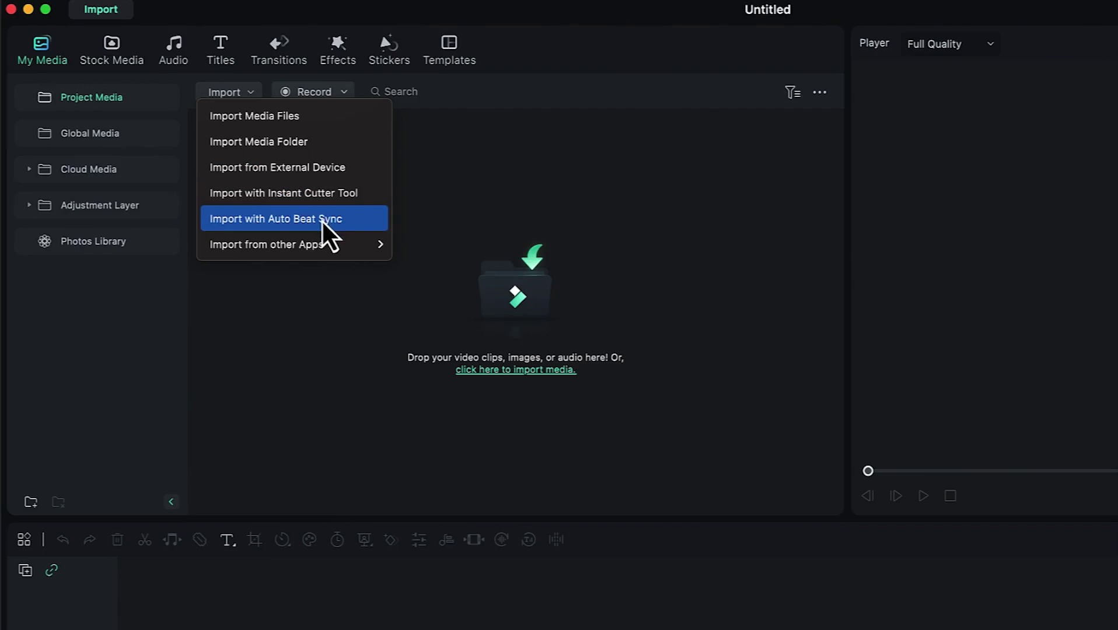
mouse_move(336, 247)
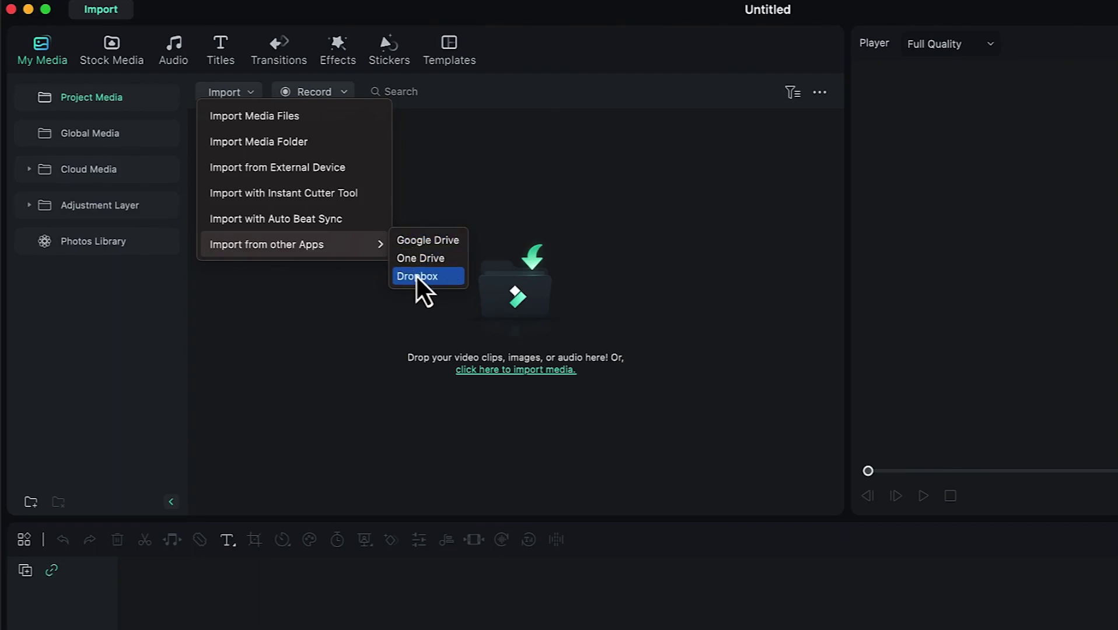
click(454, 196)
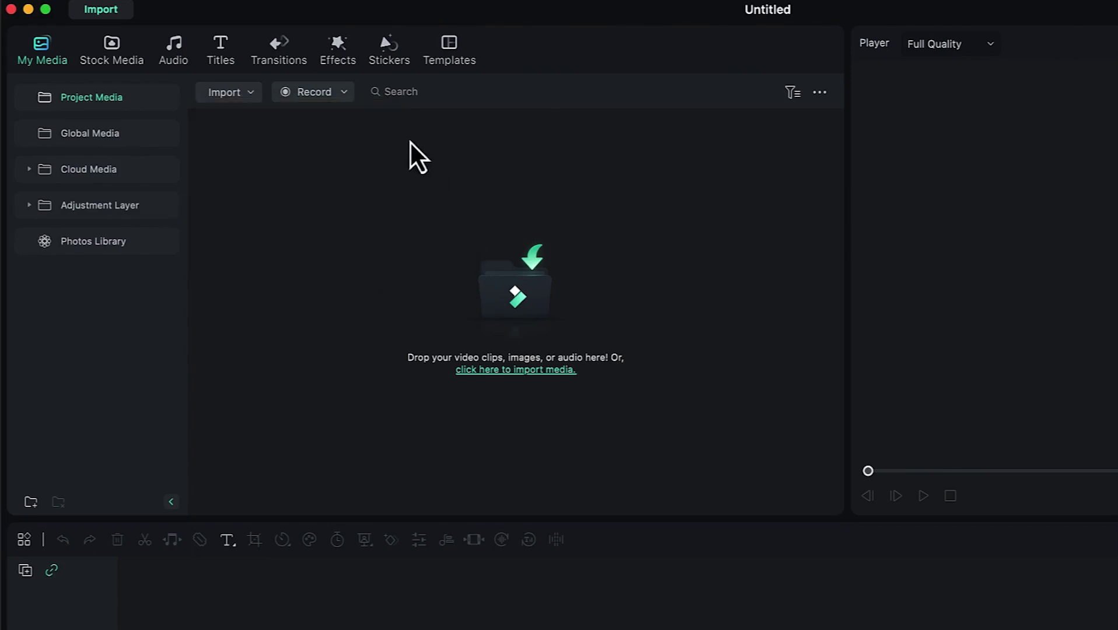
click(402, 92)
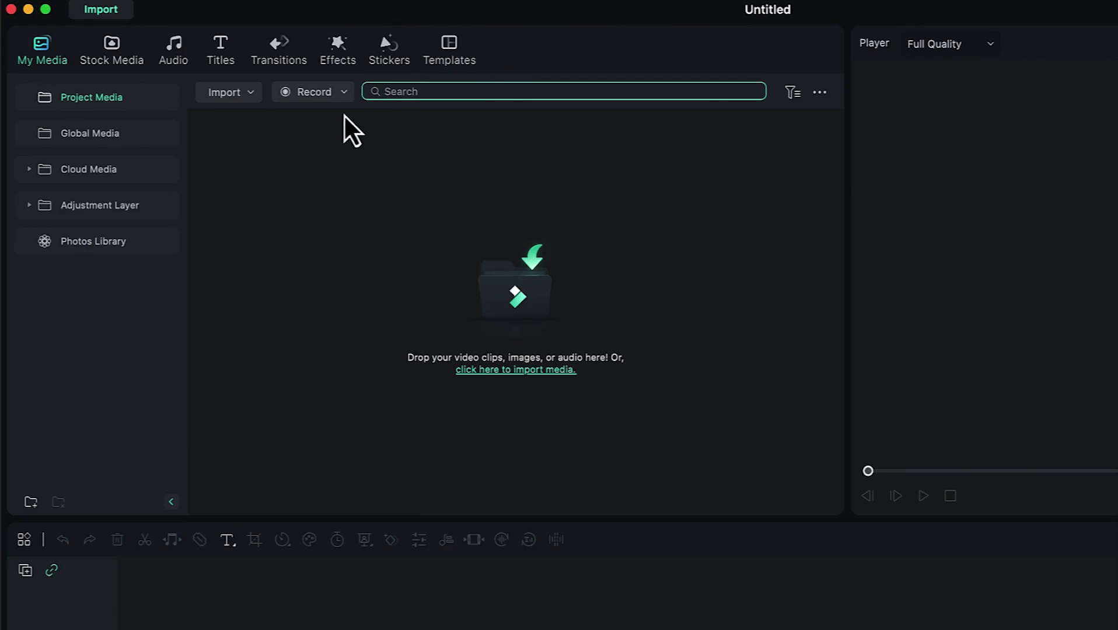
View the Webcam, Voiceover and Screen recording options without recording, then show the media-type filter list.
click(343, 93)
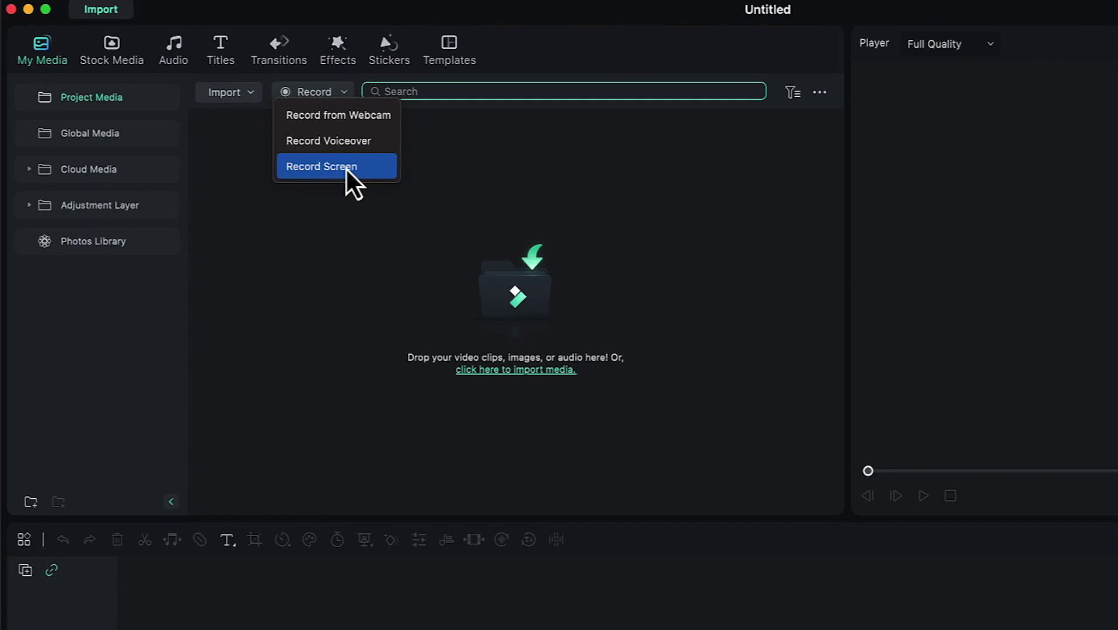
click(493, 153)
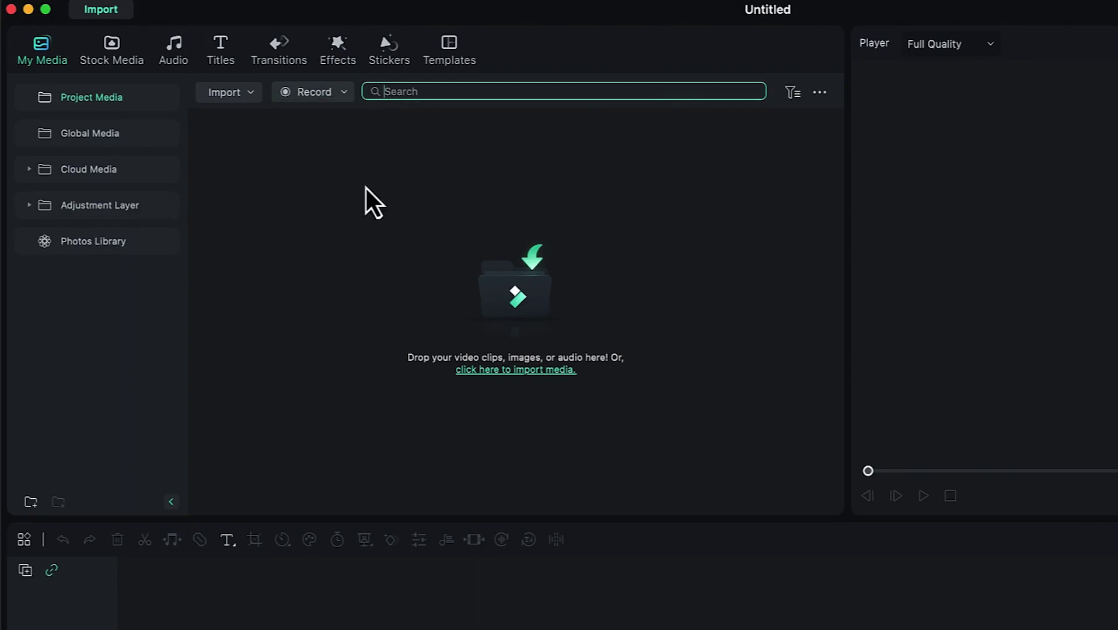
click(794, 92)
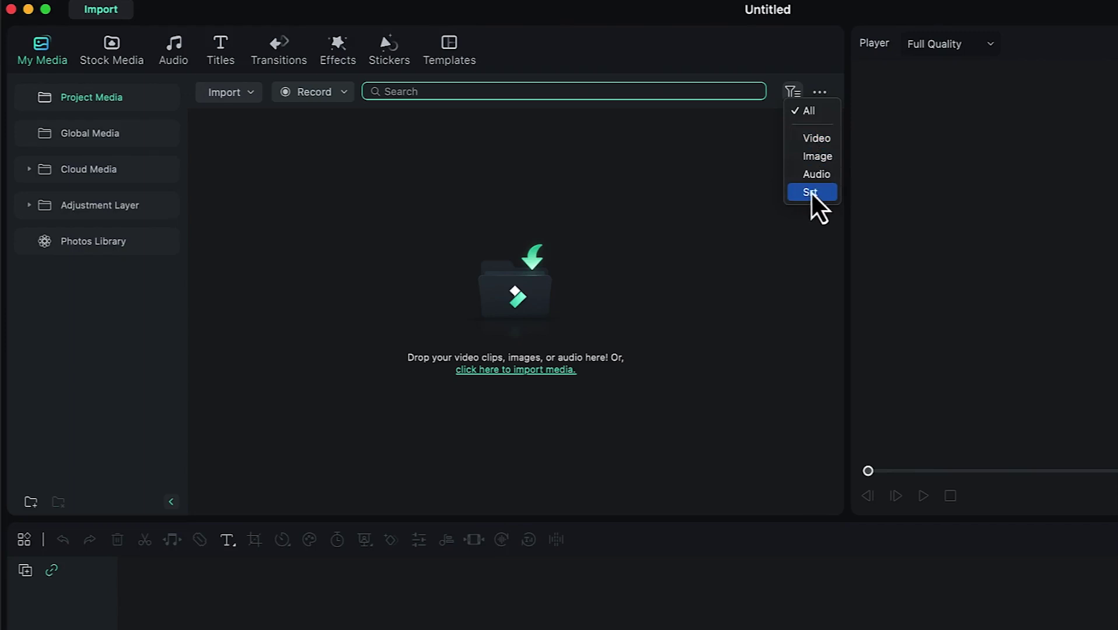
click(824, 92)
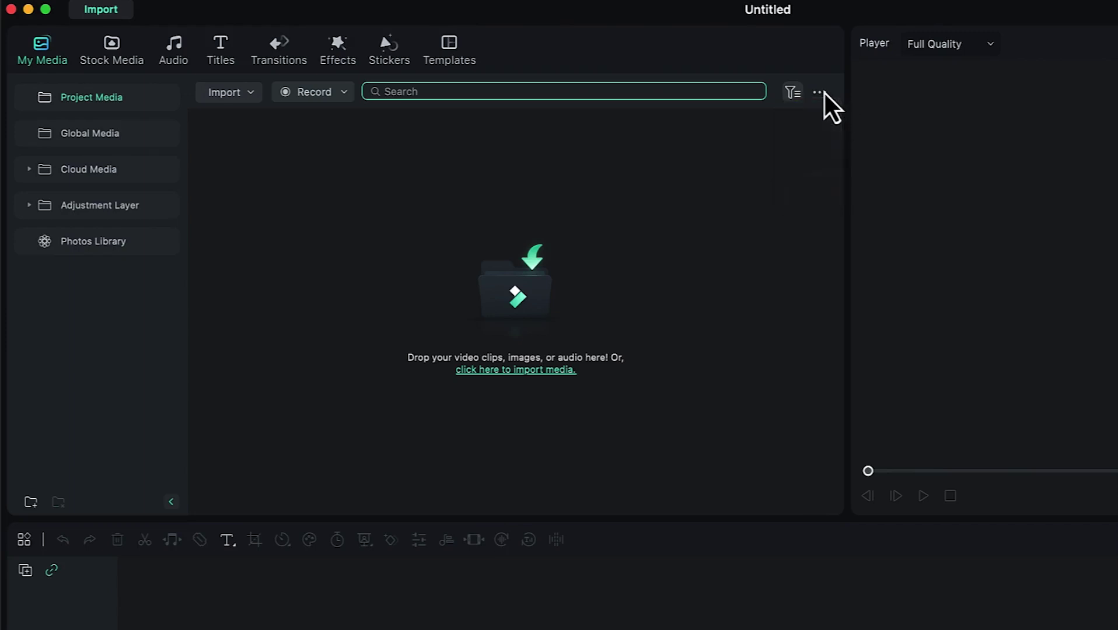
click(821, 93)
mouse_move(839, 113)
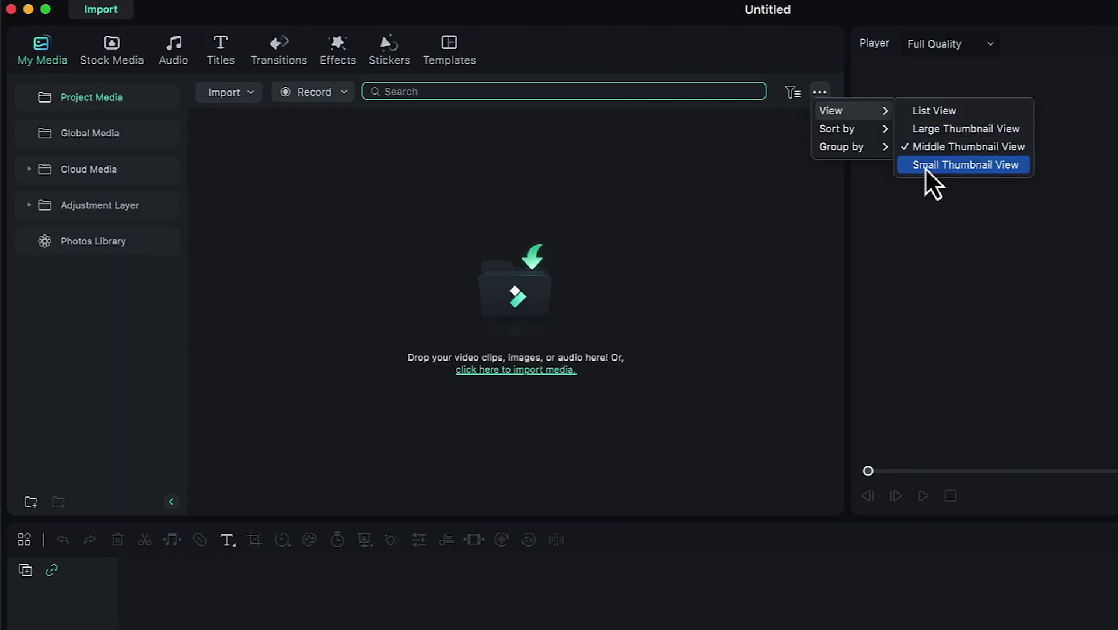
mouse_move(881, 130)
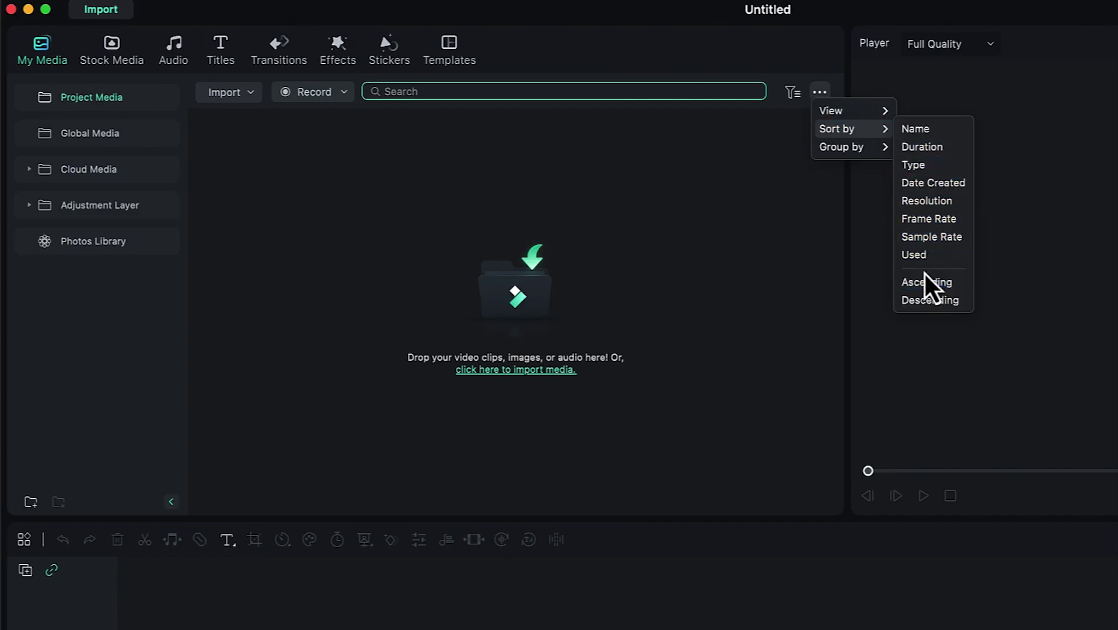
mouse_move(884, 154)
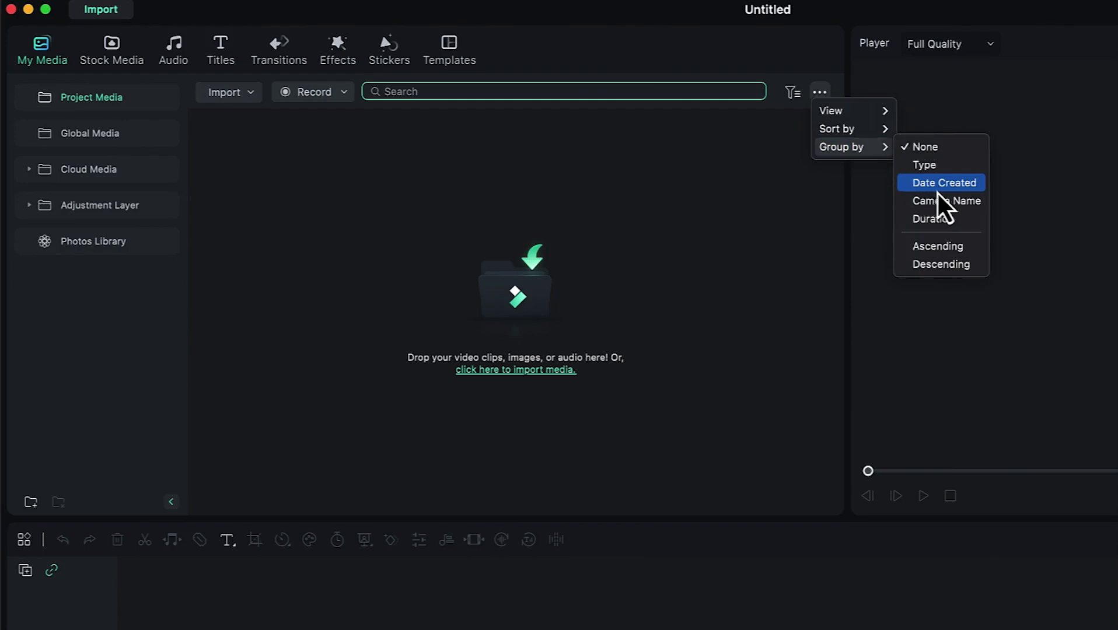
click(684, 244)
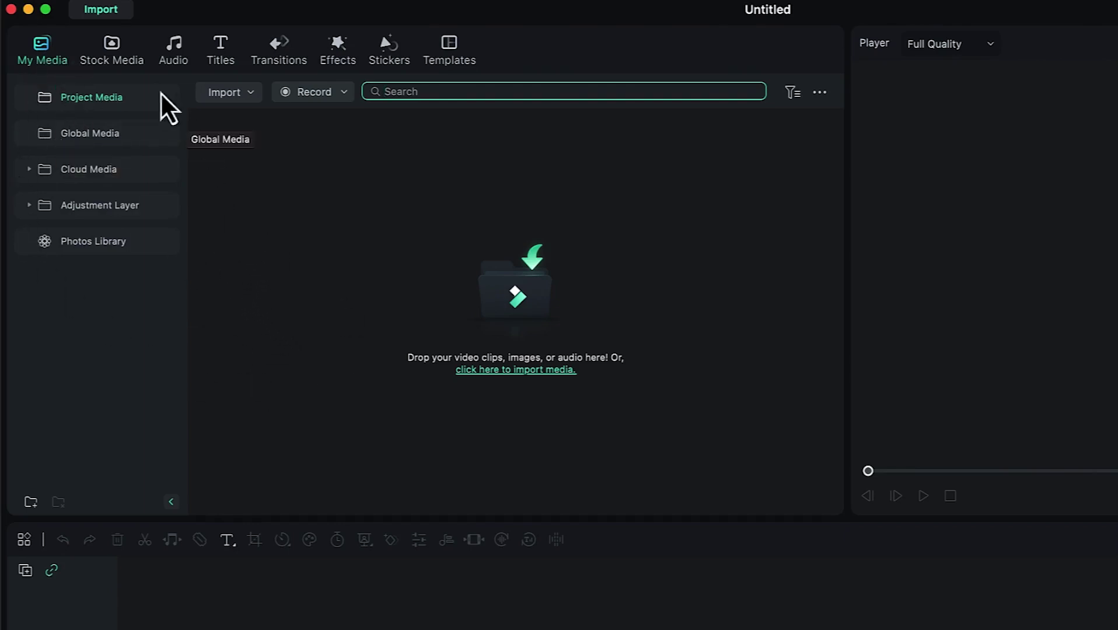
click(105, 48)
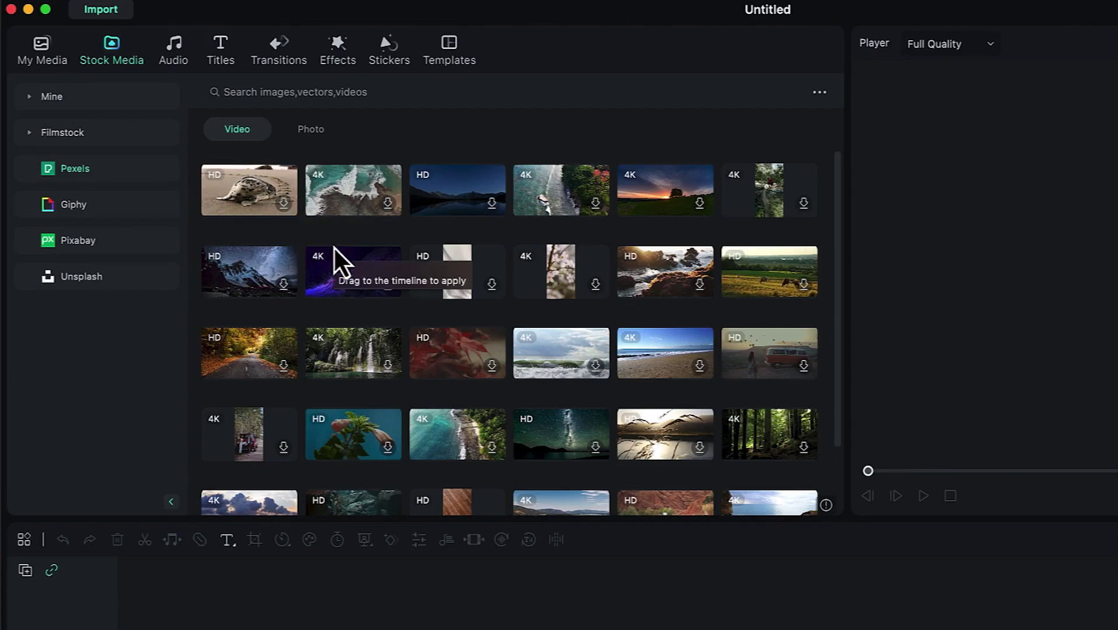
Search the Pexels stock media for 'cat'.
click(303, 94)
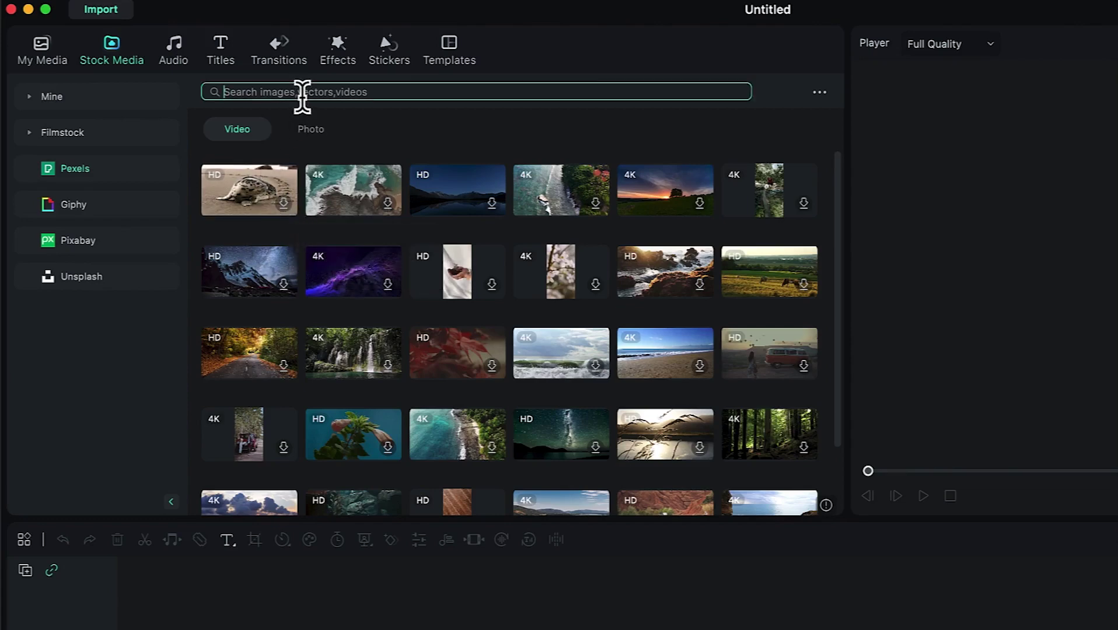
text(cats)
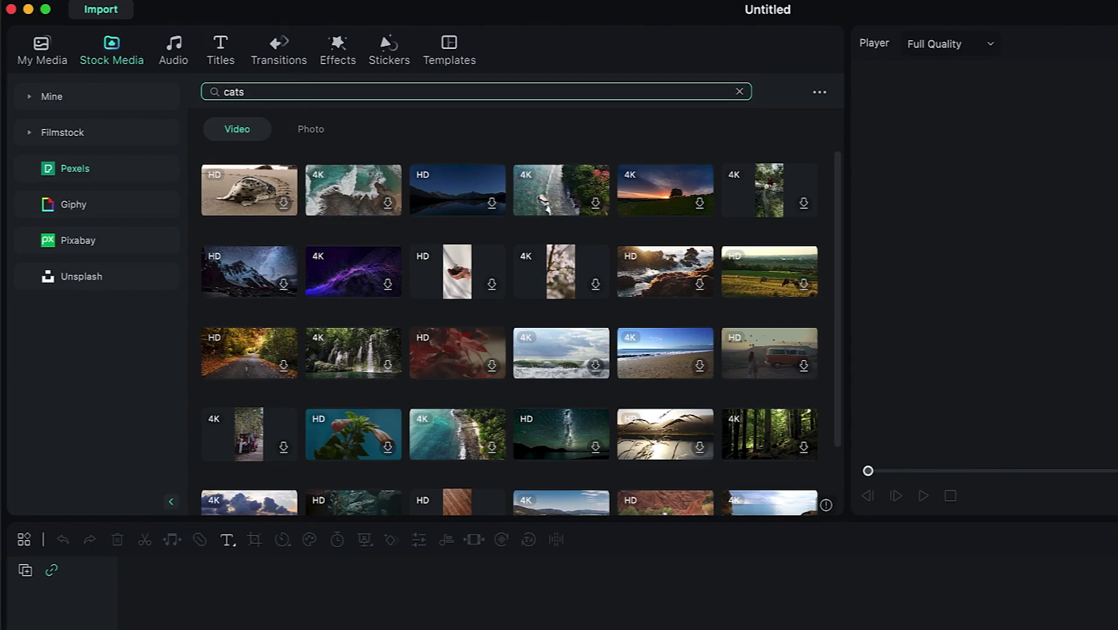
key(Return)
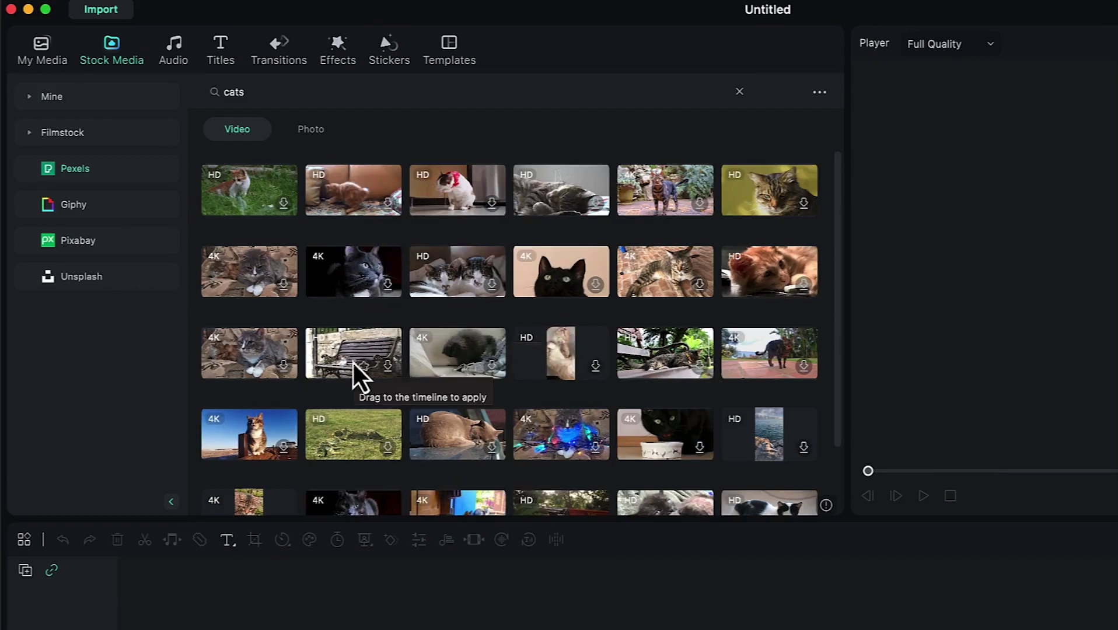
Browse the stock sources in turn: Pexels photos, Giphy GIFs, Pixabay videos, then Unsplash photos.
click(314, 131)
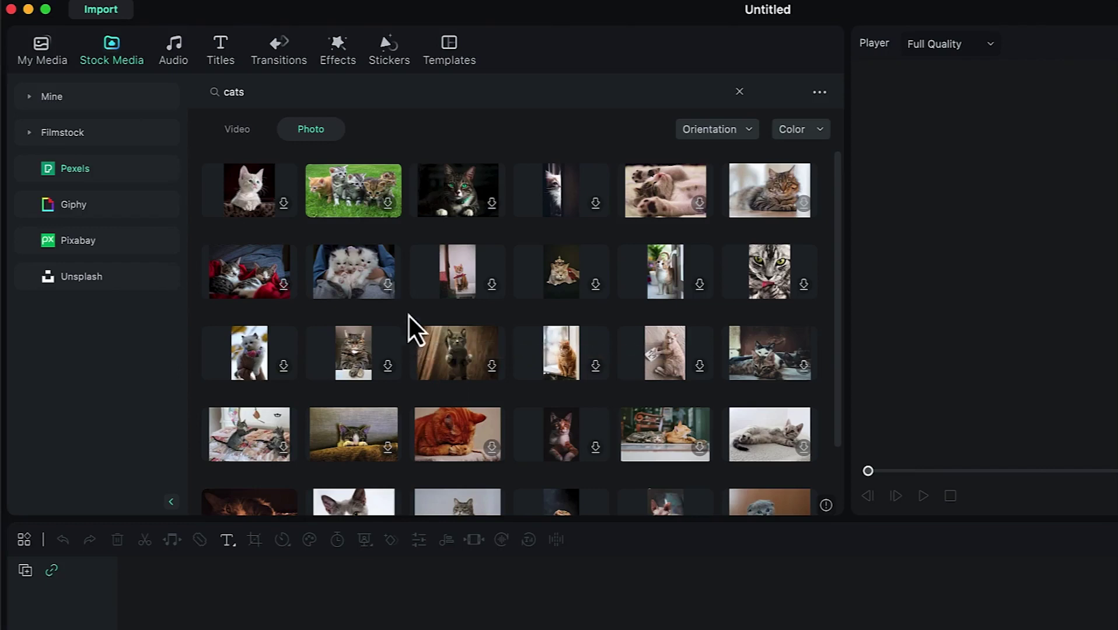
click(30, 99)
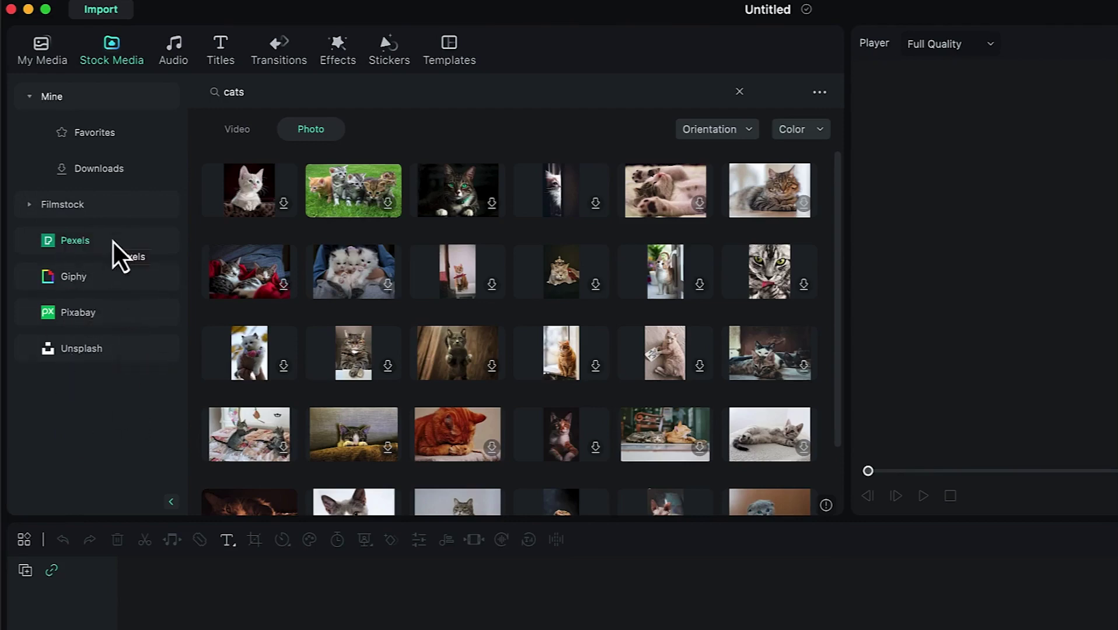
click(113, 282)
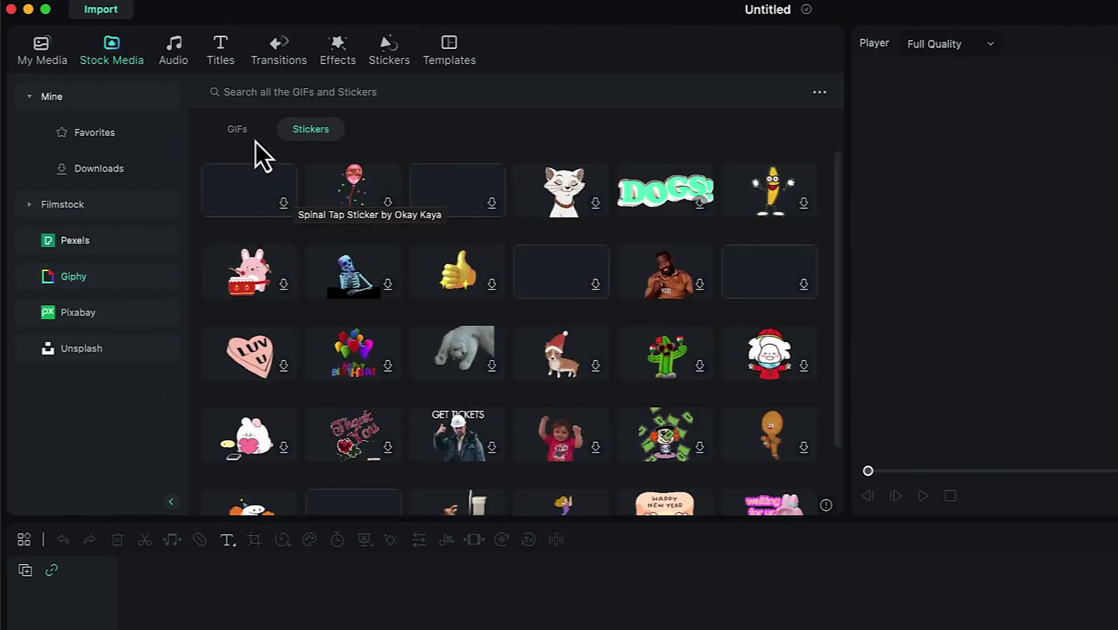
click(237, 128)
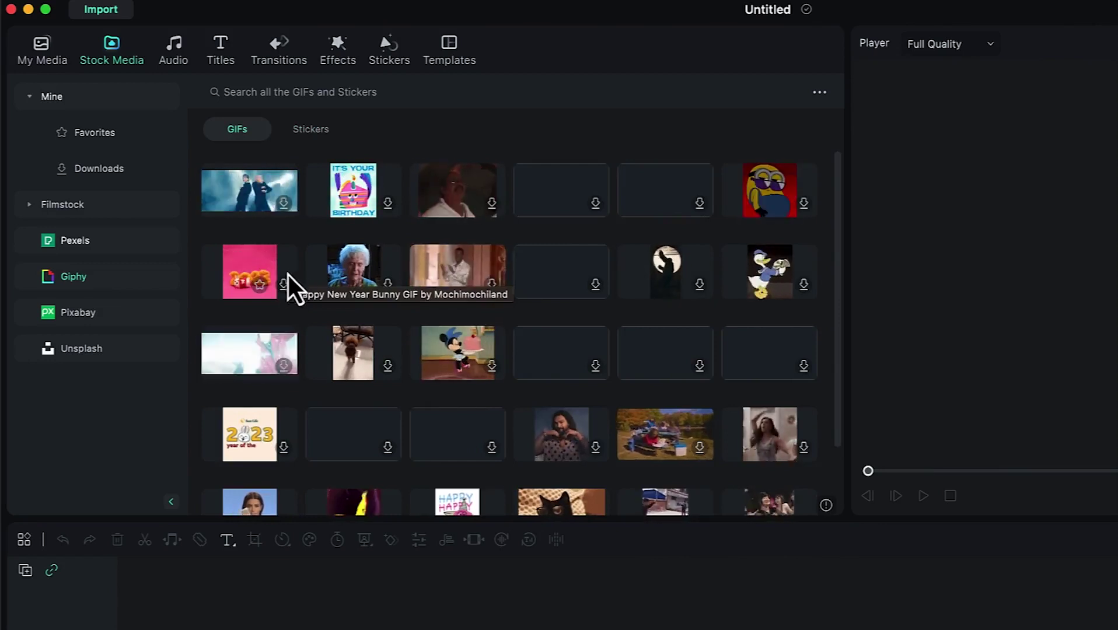
click(89, 318)
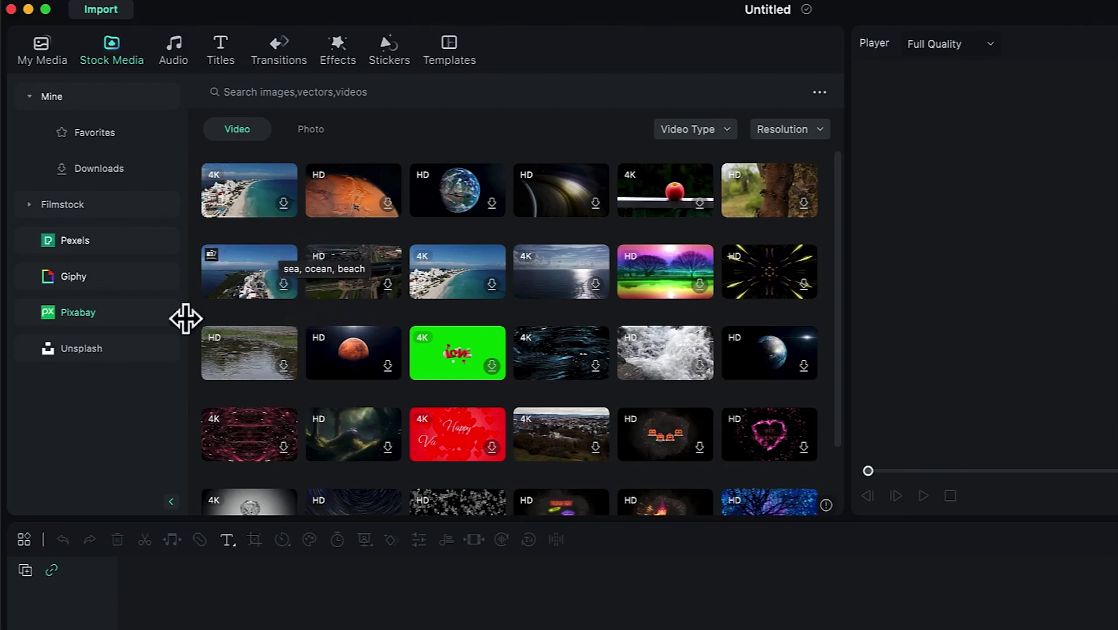
click(102, 353)
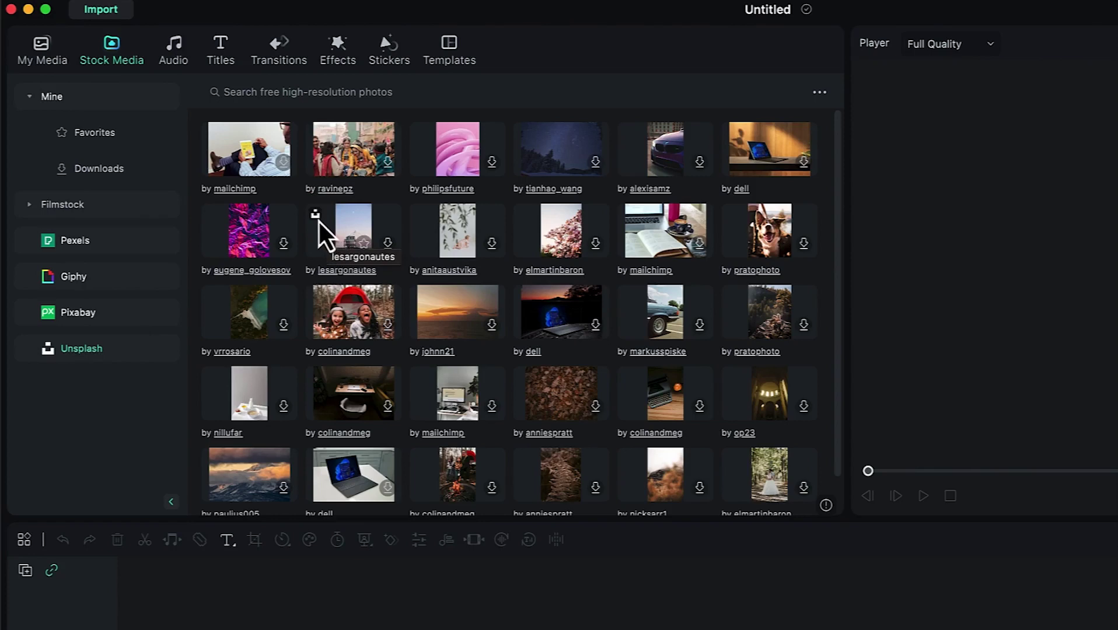
Scroll through the Unsplash photos, then switch to the Audio library of included music.
scroll(402, 310, down, 2)
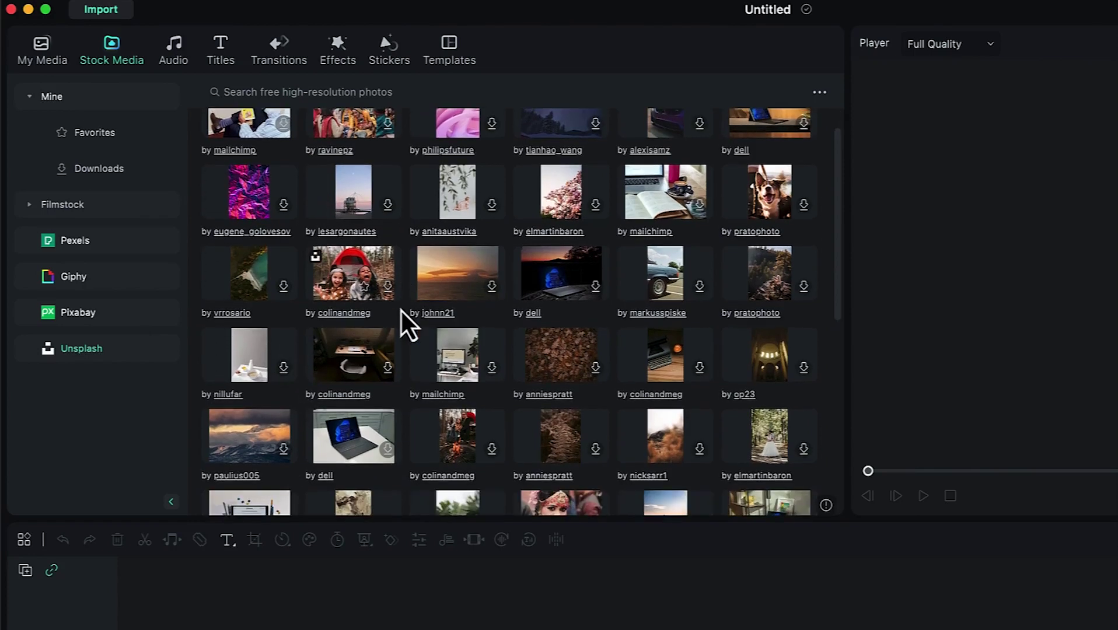
scroll(402, 311, down, 4)
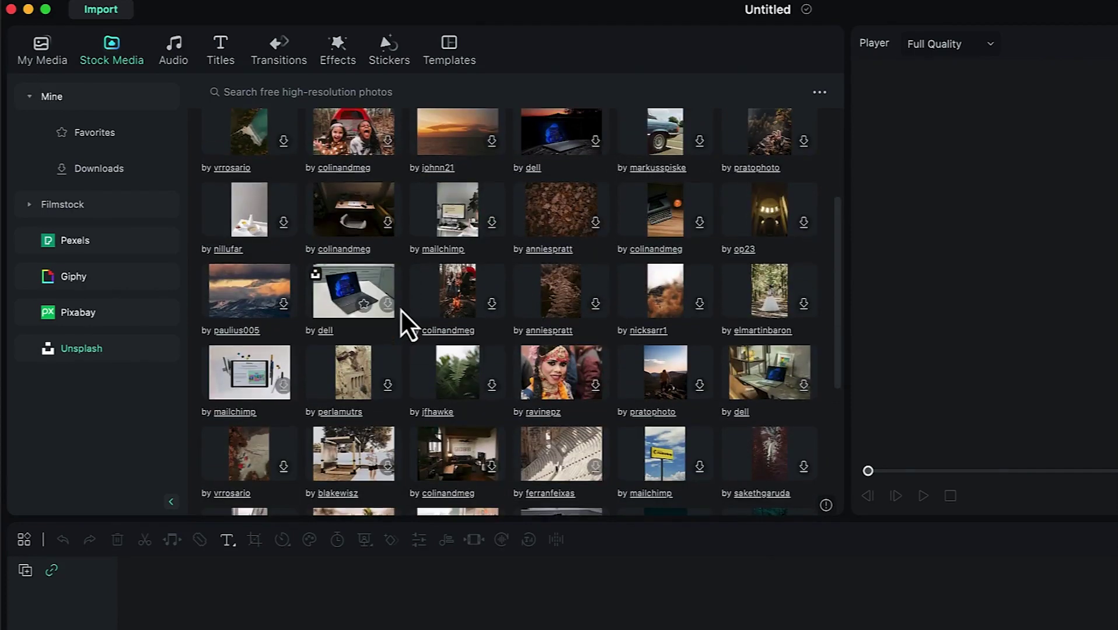
scroll(402, 311, up, 2)
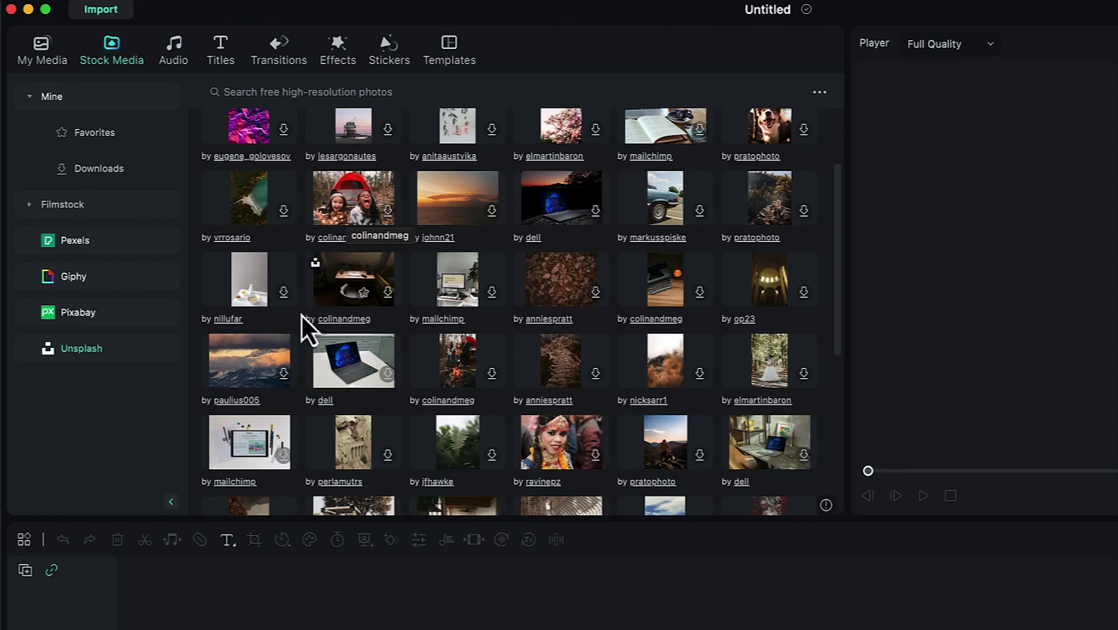
click(178, 46)
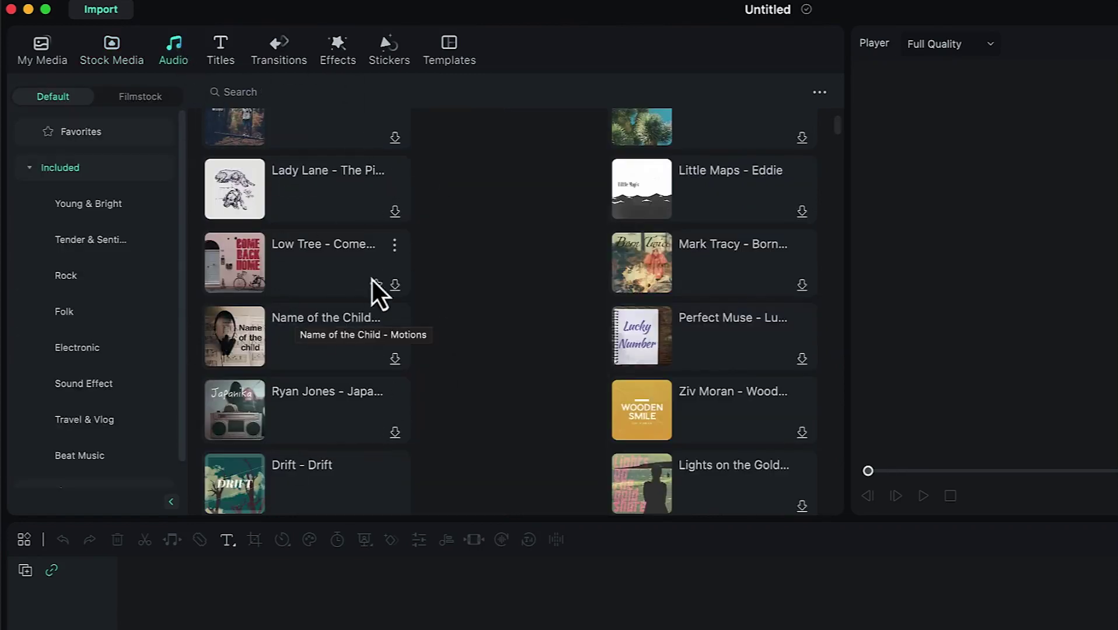
Browse the Titles, Transitions and Effects libraries one after another.
click(223, 53)
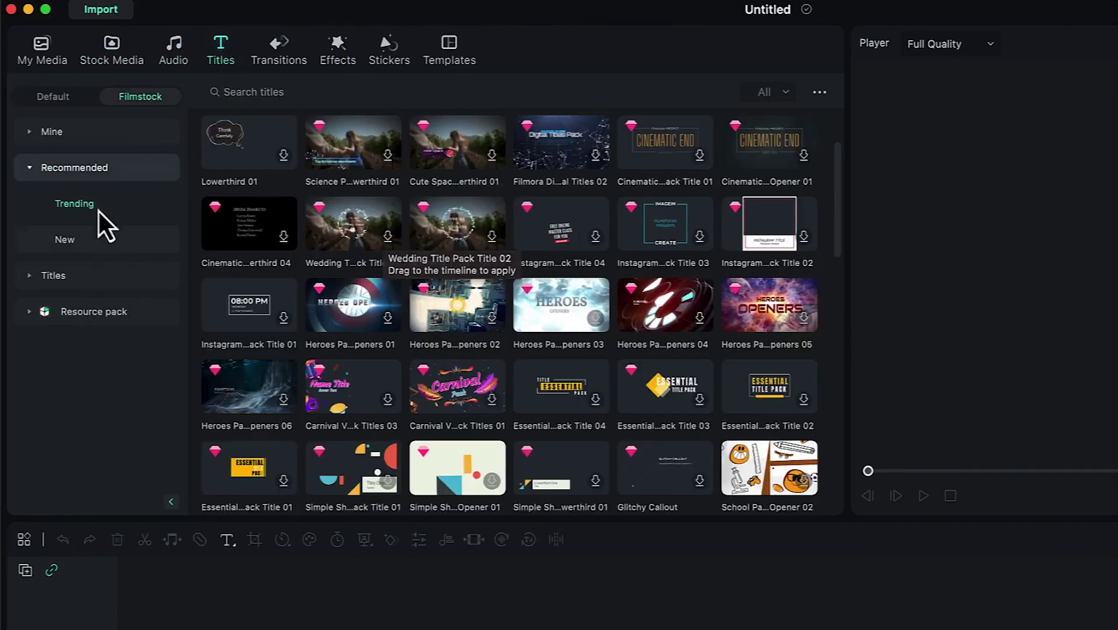
click(263, 64)
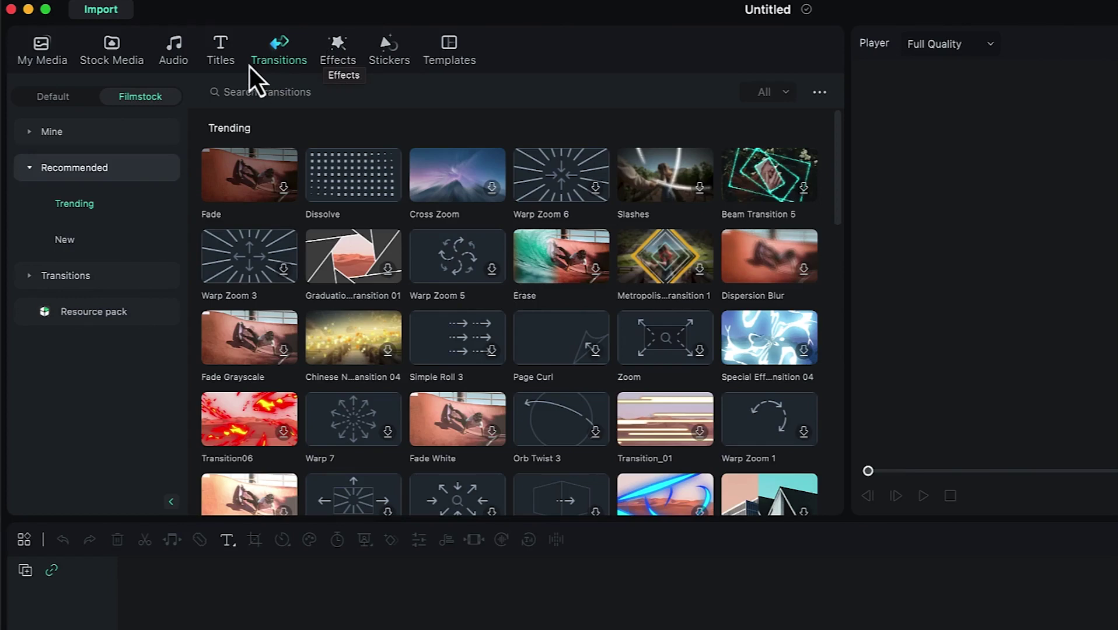
click(339, 61)
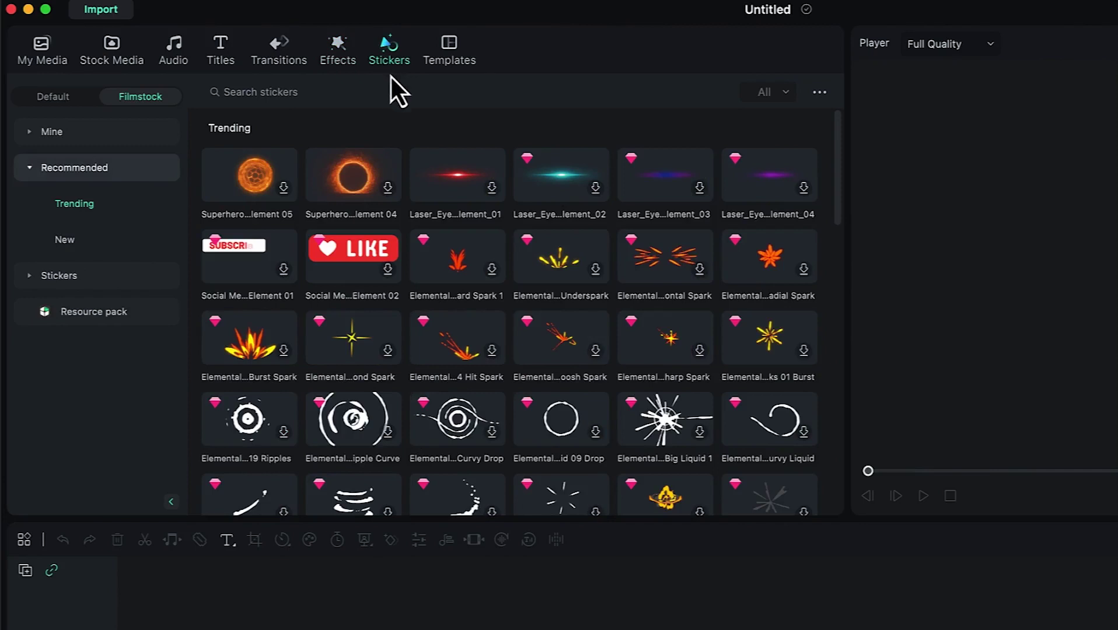
Open Templates and browse the Game, Sports, Social Media and Travel categories.
click(450, 57)
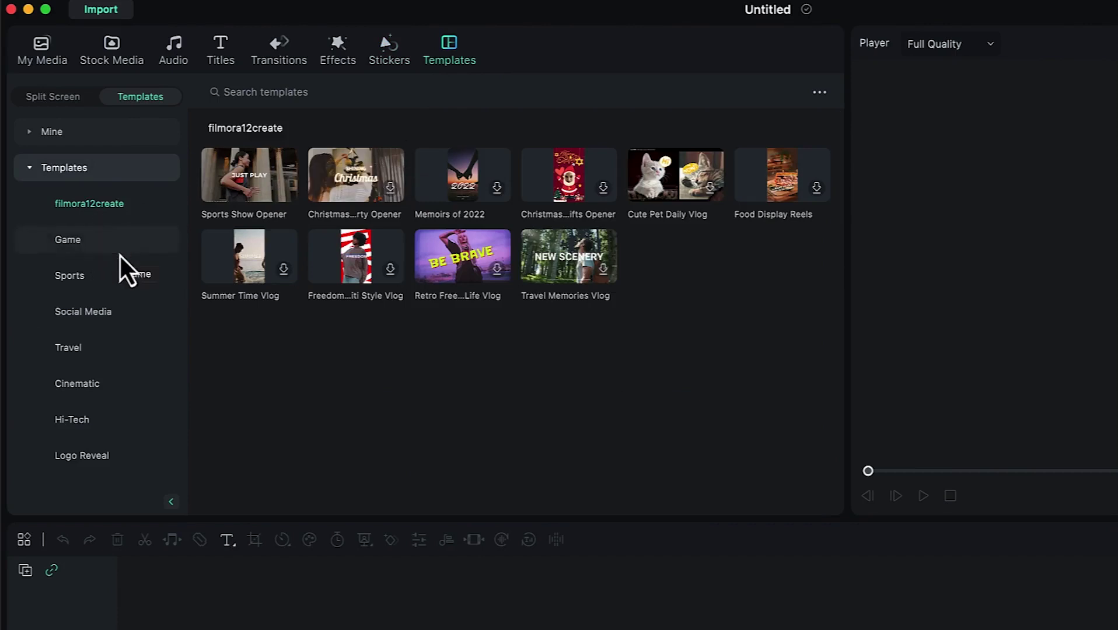
click(89, 246)
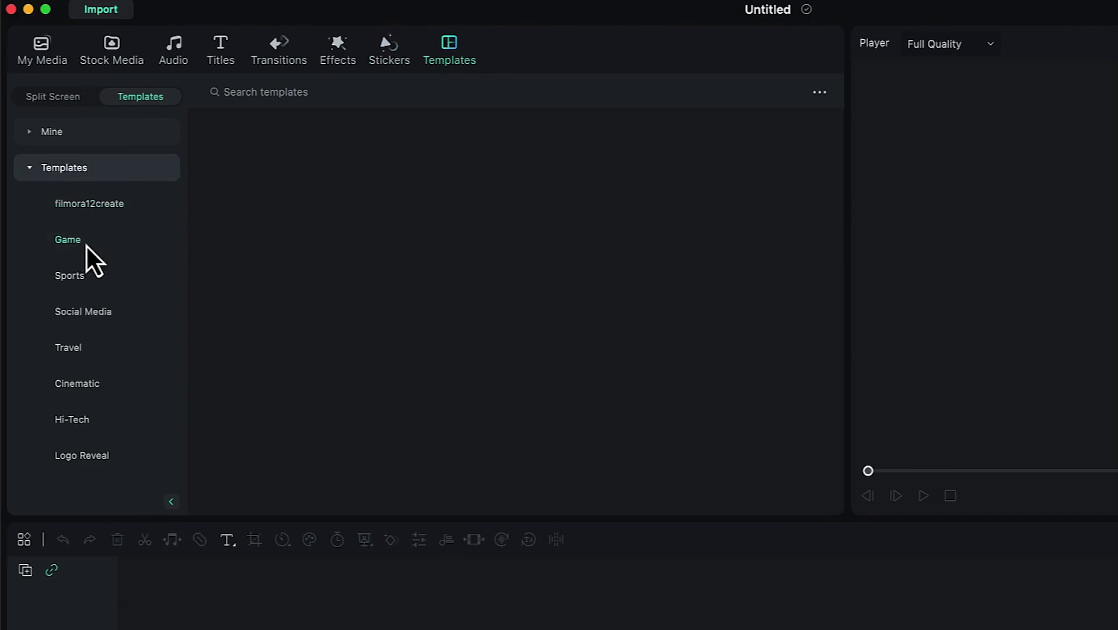
click(84, 282)
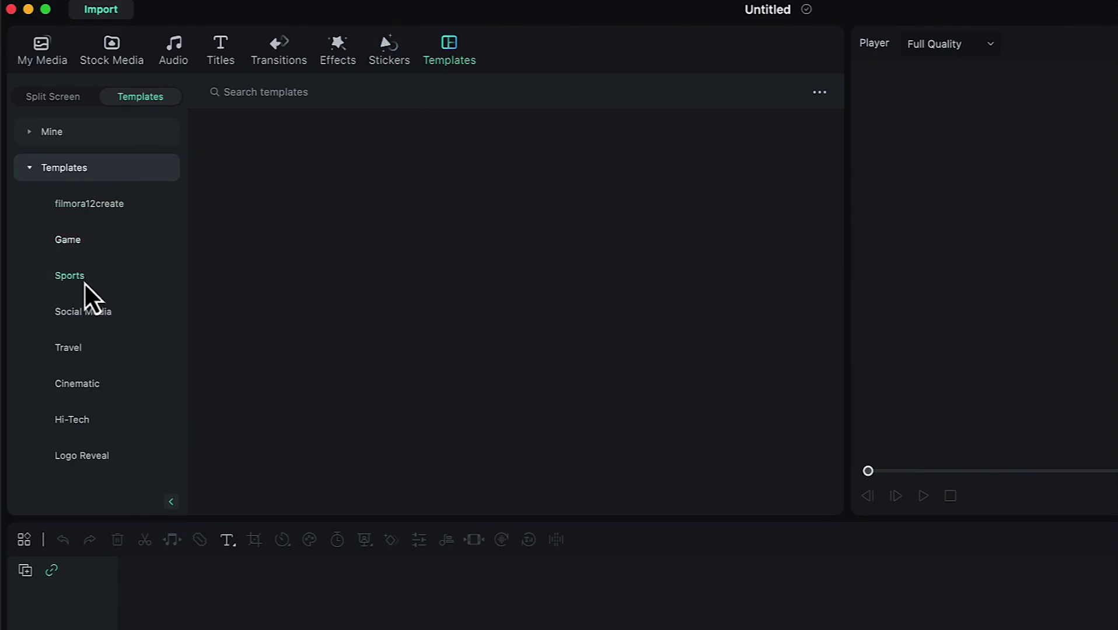
click(81, 322)
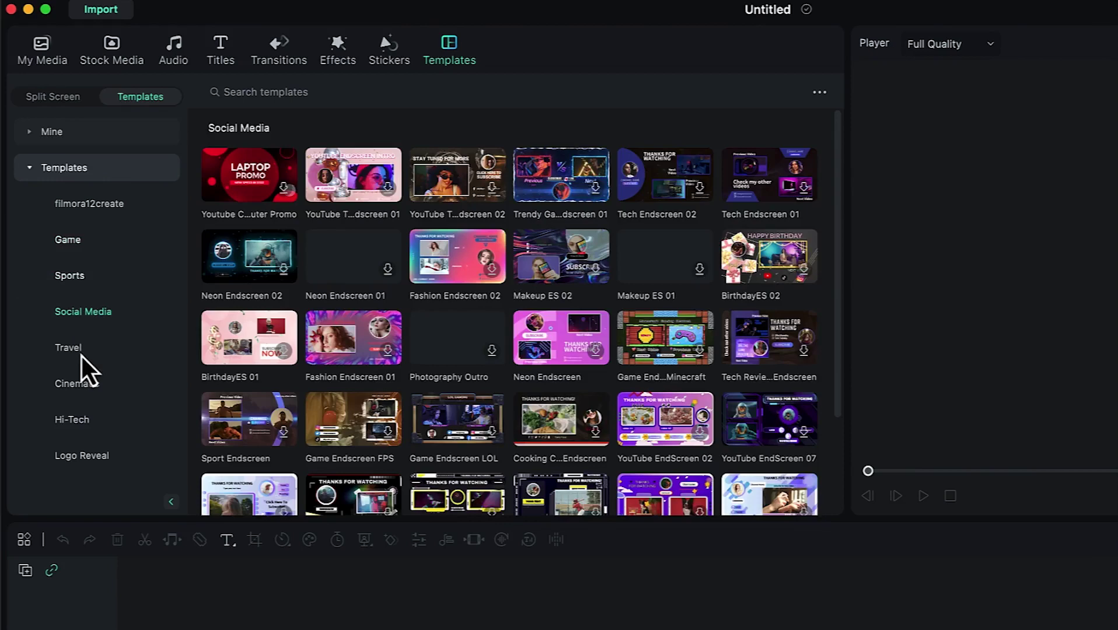
click(83, 356)
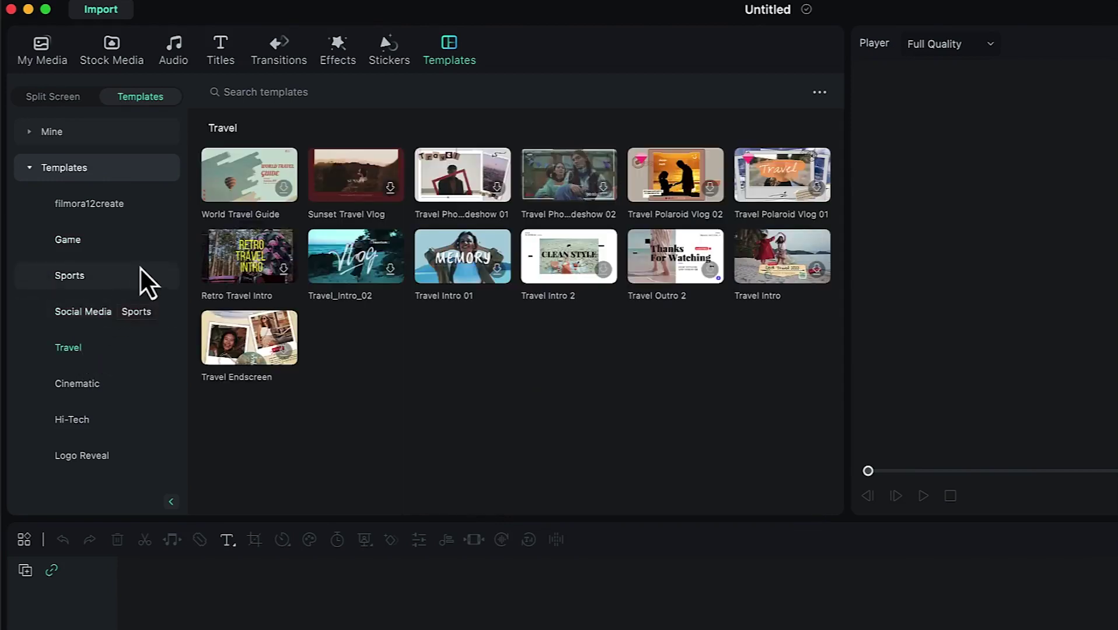